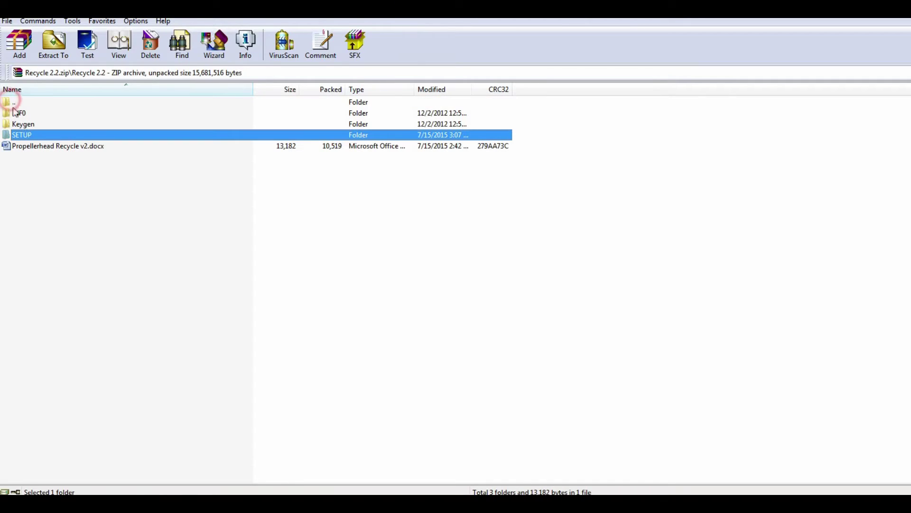
- Open the Keygen folder in the Recycle 2.2 archive, select Keygen.rar, and close the archive window
{"action": "double_click", "coordinate": [30, 125]}
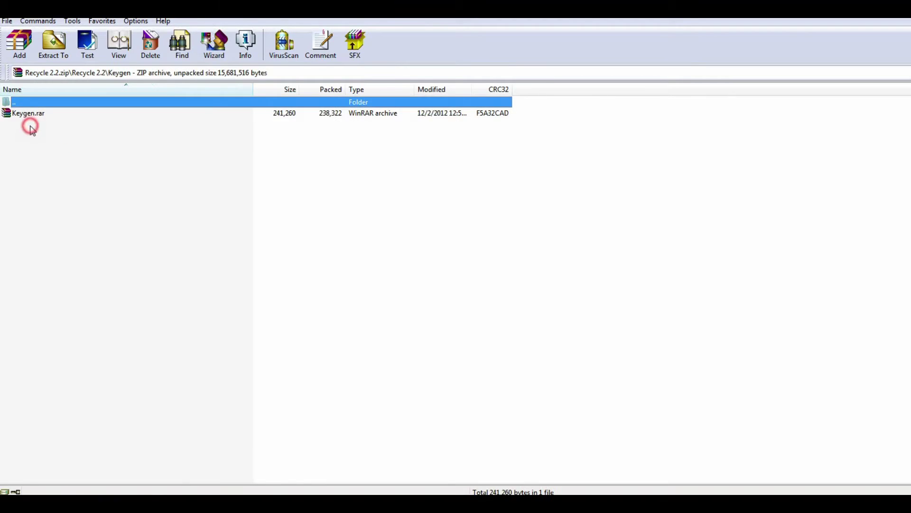
{"action": "left_click", "coordinate": [26, 116]}
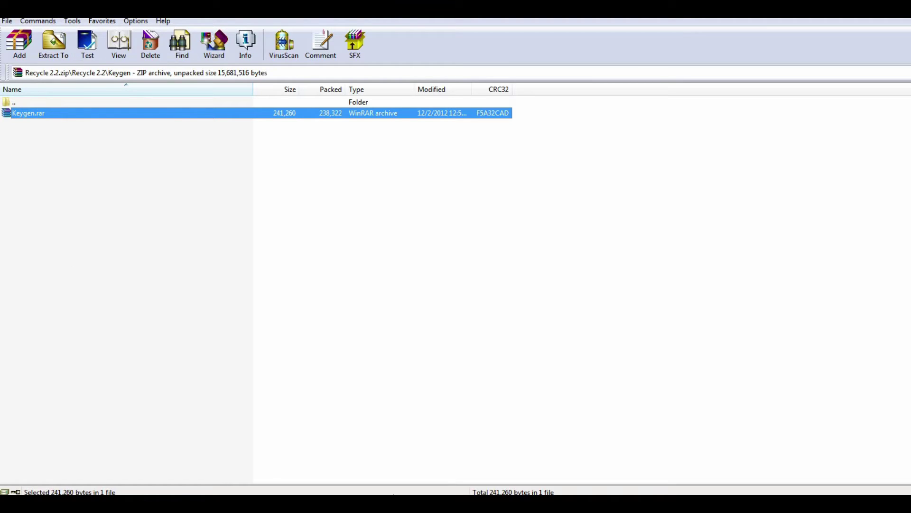
{"action": "right_click", "coordinate": [513, 503]}
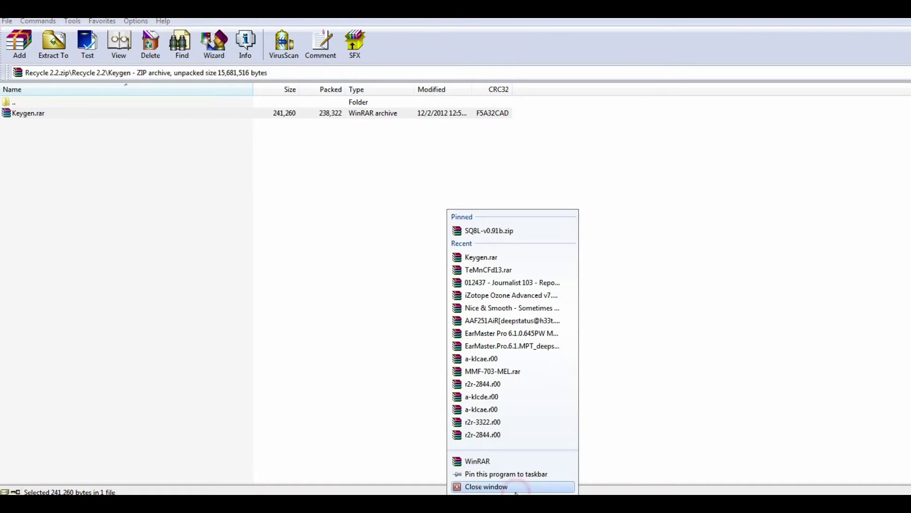
{"action": "left_click", "coordinate": [515, 485]}
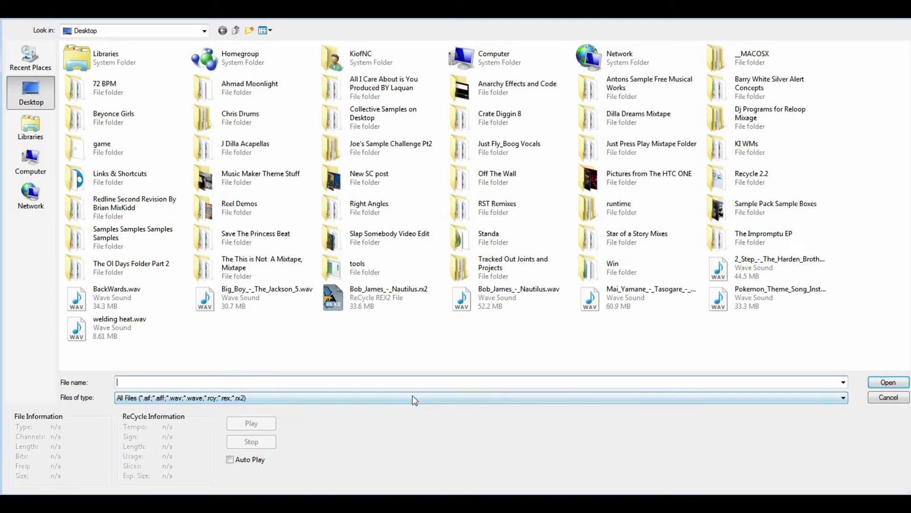
- Open Bob_James_-_Nautilus.wav from the Desktop despite its length and maximize the waveform window
{"action": "left_click", "coordinate": [516, 293]}
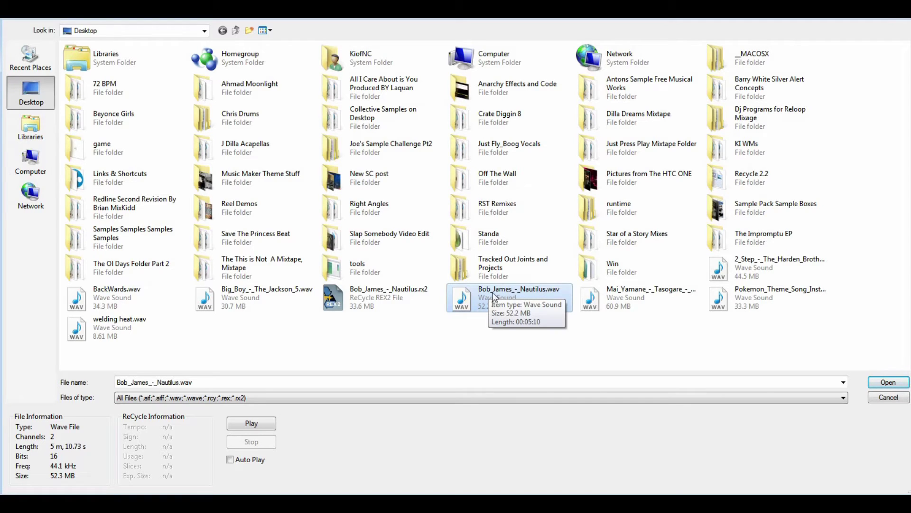
{"action": "left_click", "coordinate": [898, 383]}
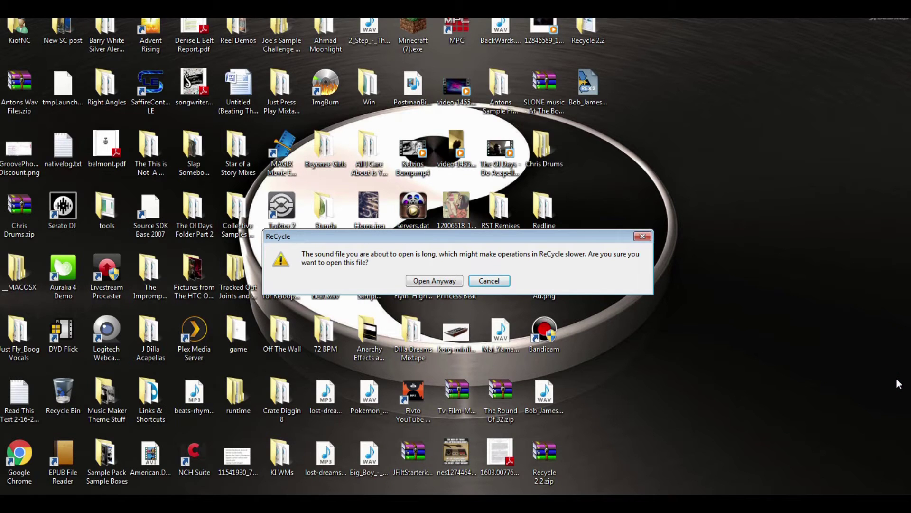
{"action": "left_click", "coordinate": [447, 281]}
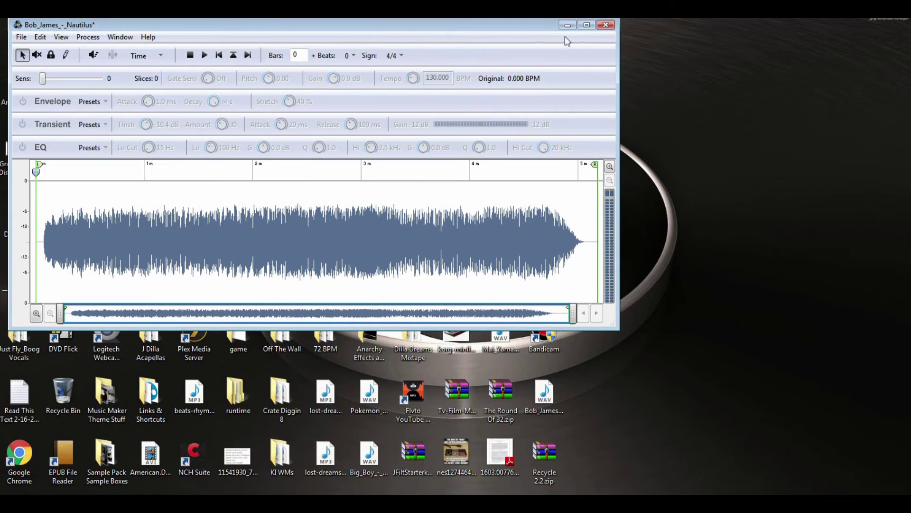
{"action": "left_click", "coordinate": [587, 24]}
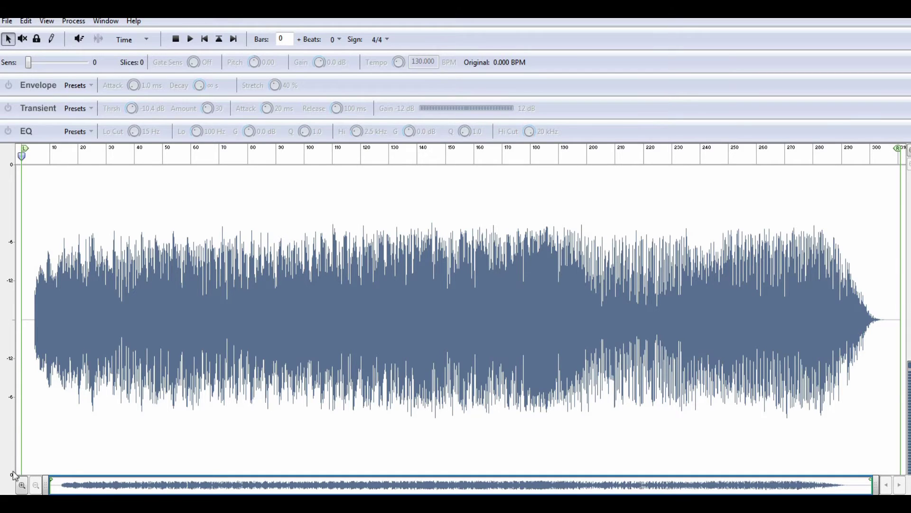
- Add slice markers with the Pencil tool at about 5, 9, 13, 17, 20 and 25 seconds
{"action": "left_click", "coordinate": [22, 484]}
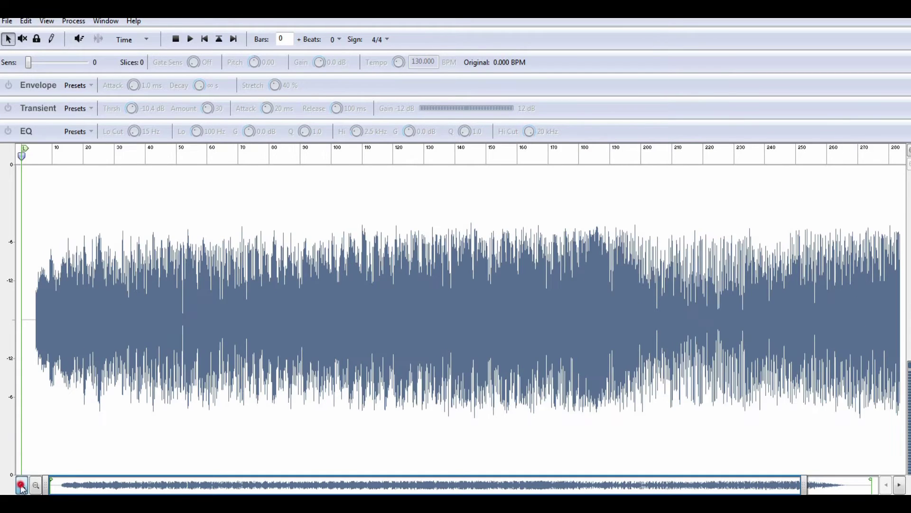
{"action": "left_click", "coordinate": [22, 484]}
{"action": "mouse_move", "coordinate": [88, 485]}
{"action": "left_mouse_down"}
{"action": "mouse_move", "coordinate": [740, 492]}
{"action": "mouse_move", "coordinate": [100, 491]}
{"action": "left_mouse_up"}
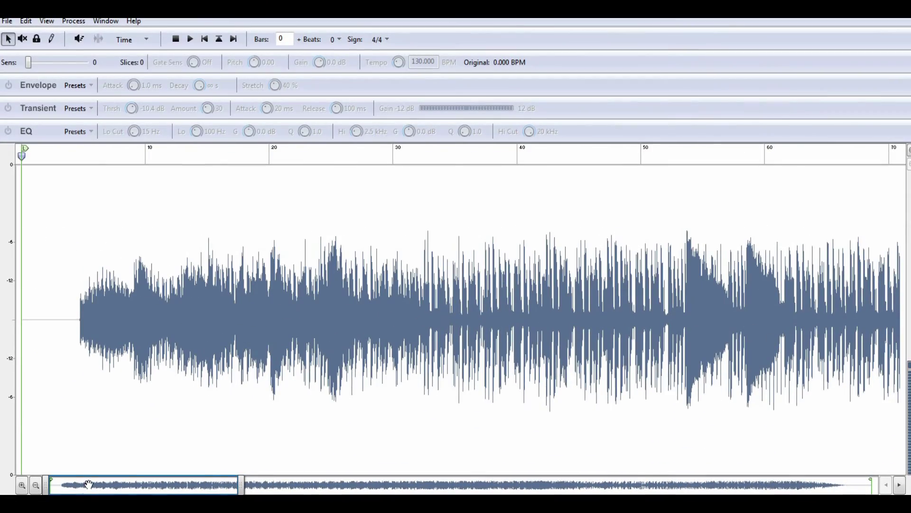
{"action": "left_click", "coordinate": [52, 41]}
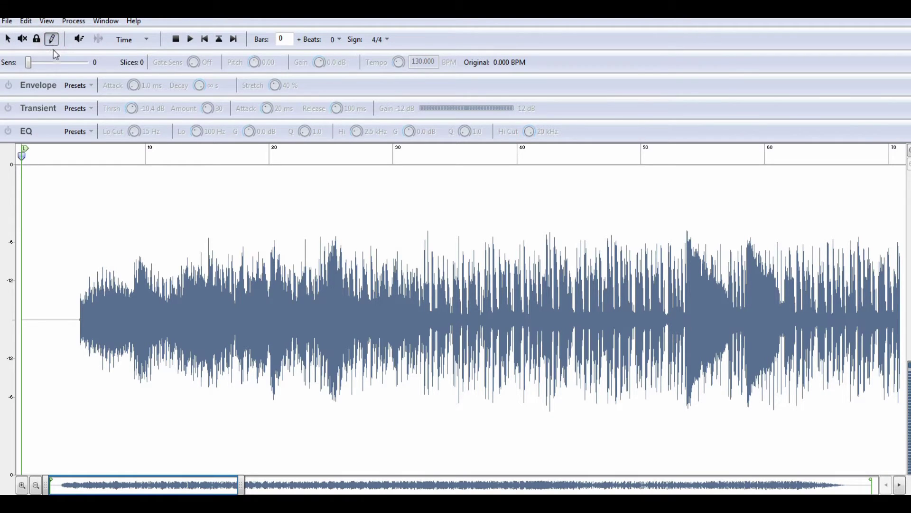
{"action": "left_click", "coordinate": [80, 252]}
{"action": "left_click", "coordinate": [136, 248]}
{"action": "left_click", "coordinate": [183, 248]}
{"action": "left_click", "coordinate": [235, 244]}
{"action": "left_click", "coordinate": [268, 243]}
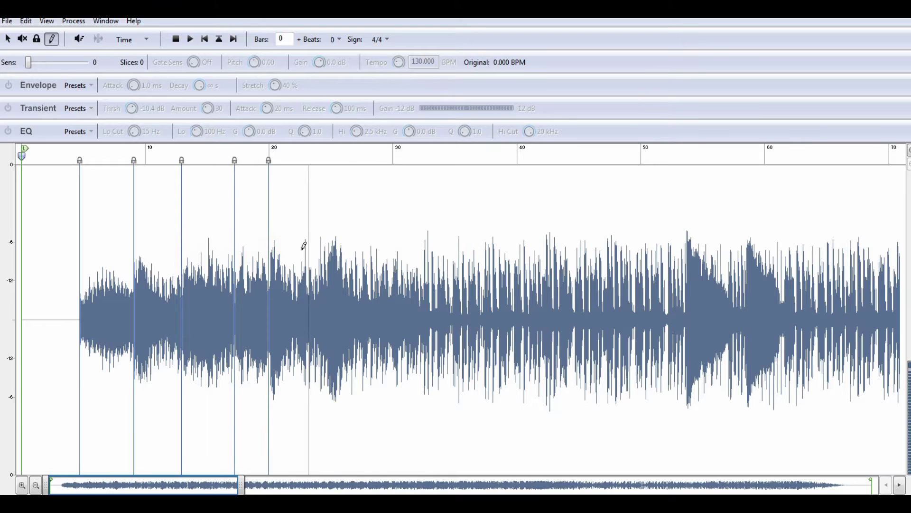
{"action": "left_click", "coordinate": [327, 240]}
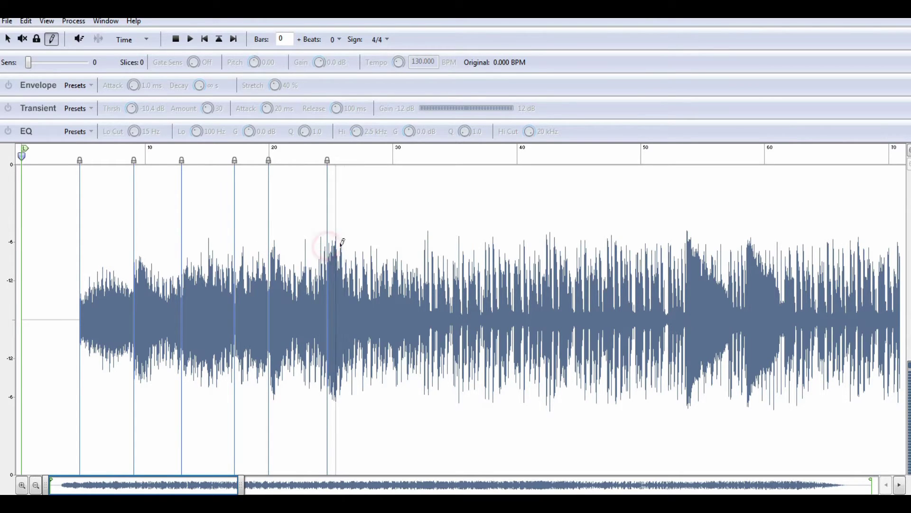
- Add slice markers at about 30, 35, 41, 47, 52 and 58 seconds
{"action": "left_click", "coordinate": [391, 257]}
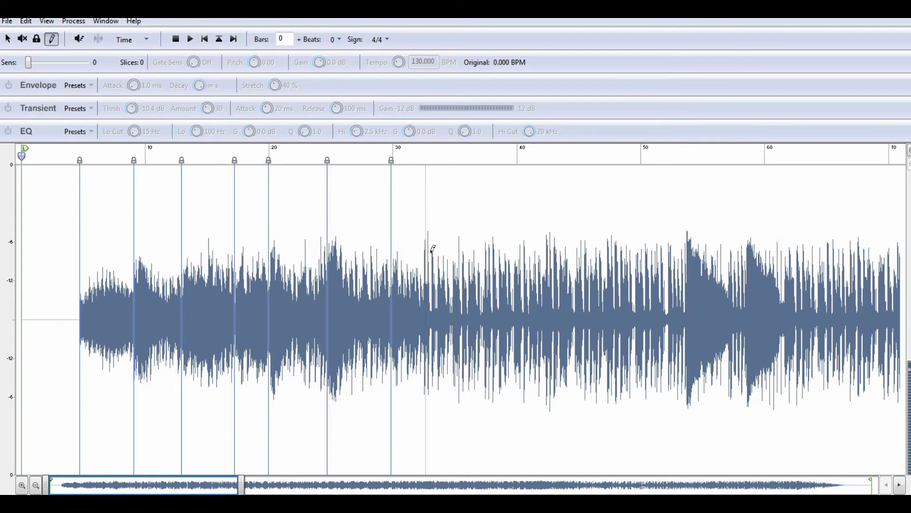
{"action": "left_click", "coordinate": [453, 250]}
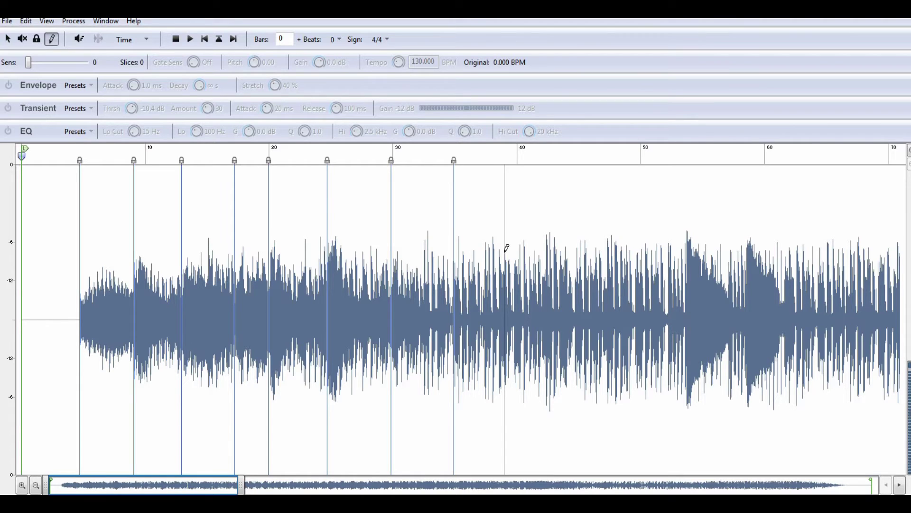
{"action": "left_click", "coordinate": [529, 261]}
{"action": "left_click", "coordinate": [607, 266]}
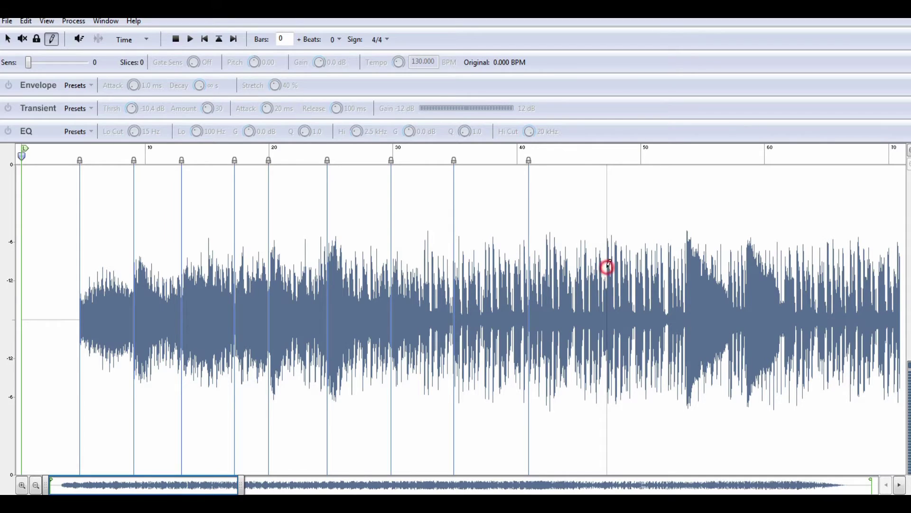
{"action": "left_click", "coordinate": [671, 267]}
{"action": "left_click", "coordinate": [744, 265]}
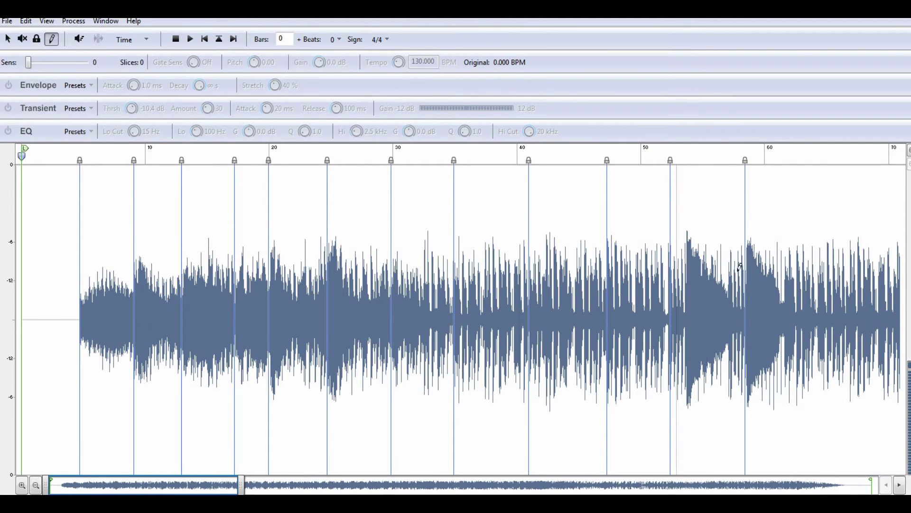
- Add one slice marker with the Pencil tool at about 64 seconds
{"action": "left_click_drag", "start_coordinate": [190, 488], "coordinate": [717, 484]}
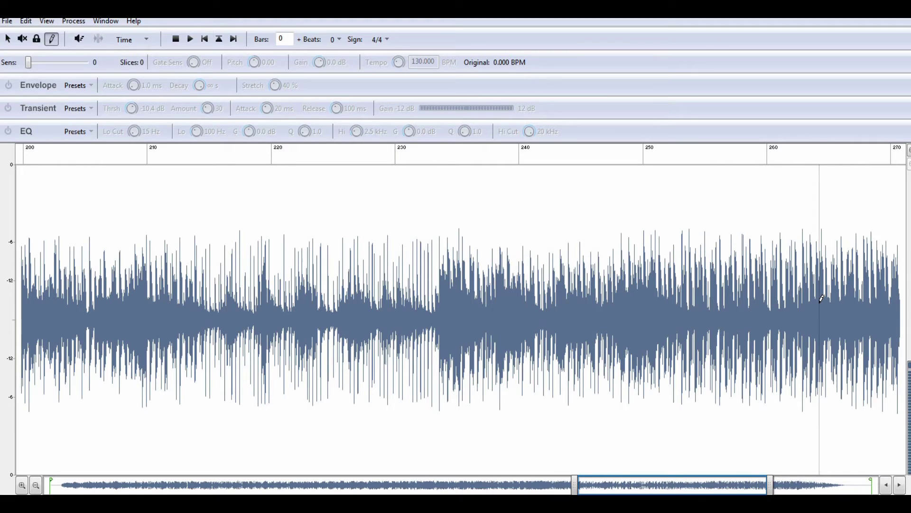
{"action": "left_click_drag", "start_coordinate": [628, 491], "coordinate": [102, 491]}
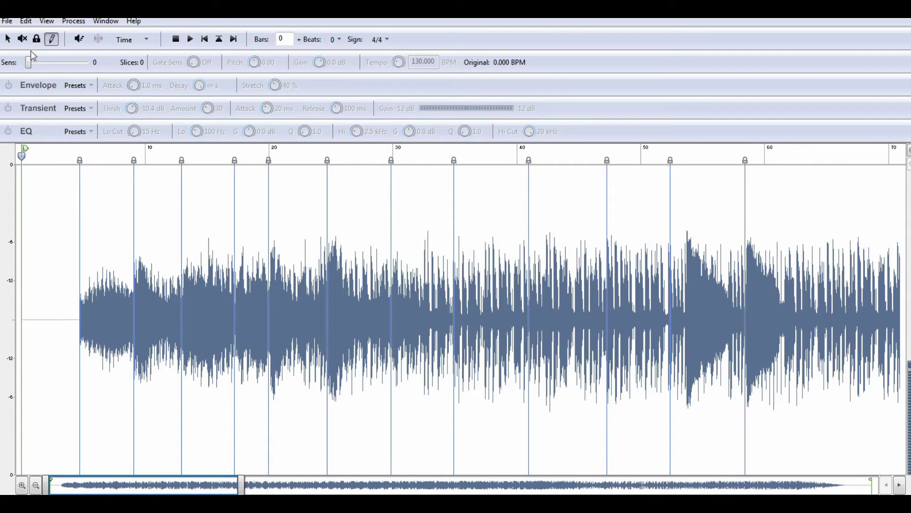
{"action": "left_click", "coordinate": [8, 39]}
{"action": "left_click", "coordinate": [52, 39]}
{"action": "left_click", "coordinate": [818, 328]}
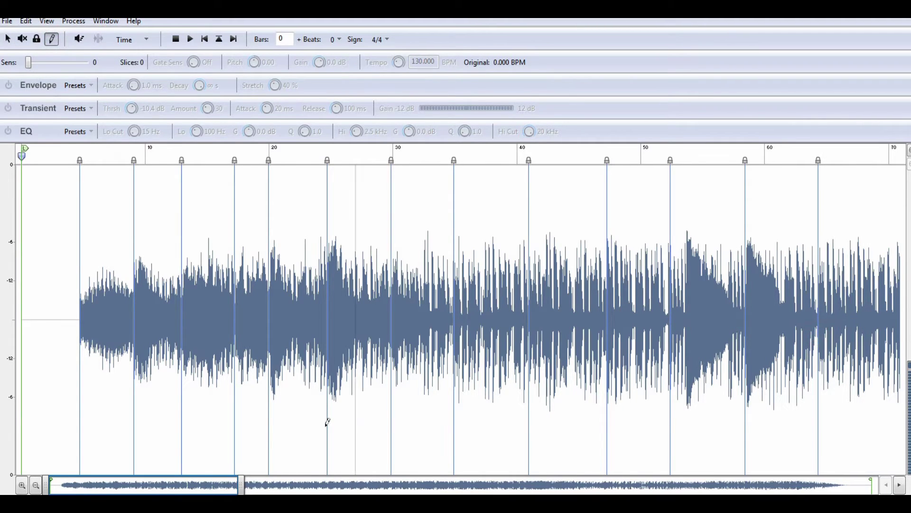
- Add slice markers at about 69, 73, 76, 78, 81, 84 and 88 seconds
{"action": "left_click_drag", "start_coordinate": [174, 489], "coordinate": [236, 489]}
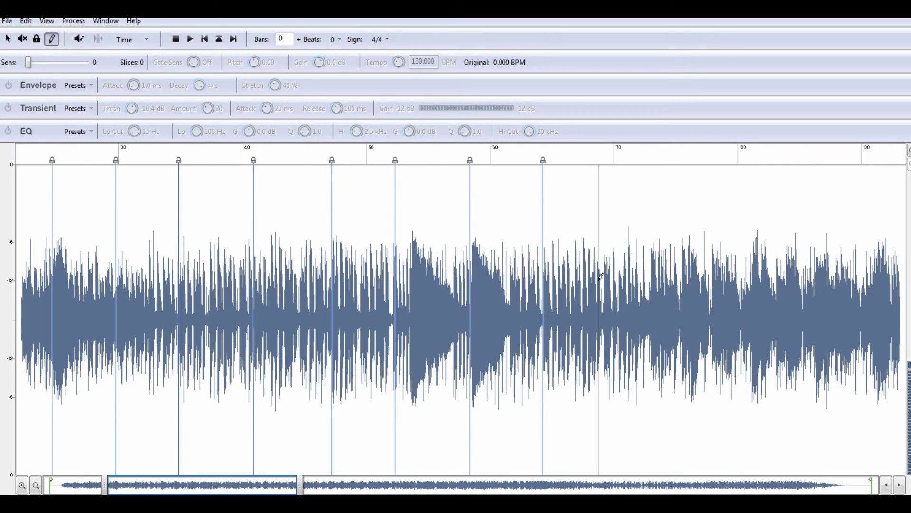
{"action": "left_click", "coordinate": [602, 284]}
{"action": "left_click", "coordinate": [649, 309]}
{"action": "left_click", "coordinate": [683, 306]}
{"action": "left_click", "coordinate": [713, 302]}
{"action": "left_click", "coordinate": [753, 285]}
{"action": "left_click", "coordinate": [784, 283]}
{"action": "left_click", "coordinate": [841, 282]}
- Audition the slice that starts at about 5 seconds and stop playback
{"action": "left_click_drag", "start_coordinate": [242, 490], "coordinate": [178, 492]}
{"action": "left_click", "coordinate": [8, 39]}
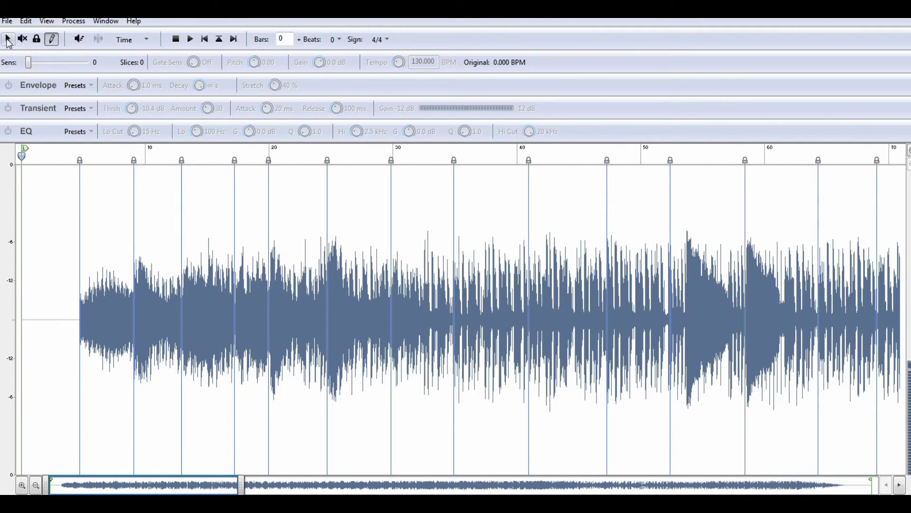
{"action": "mouse_move", "coordinate": [113, 219]}
{"action": "left_mouse_down"}
{"action": "mouse_move", "coordinate": [190, 227]}
{"action": "mouse_move", "coordinate": [336, 220]}
{"action": "left_mouse_up"}
{"action": "left_click", "coordinate": [101, 233]}
{"action": "left_click", "coordinate": [175, 38]}
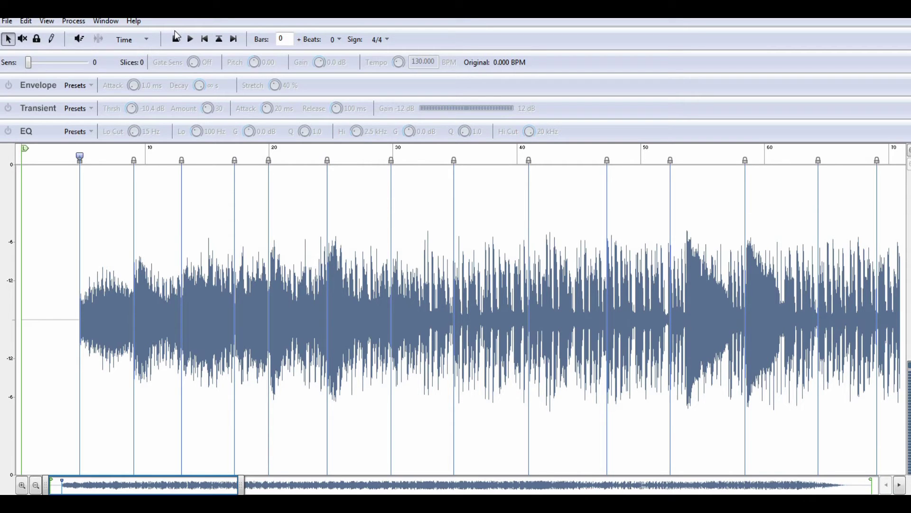
- Add slice markers with the Pencil tool at about 91, 94, 96, 98, 100, 103 and 105 seconds
{"action": "left_click_drag", "start_coordinate": [199, 488], "coordinate": [296, 476]}
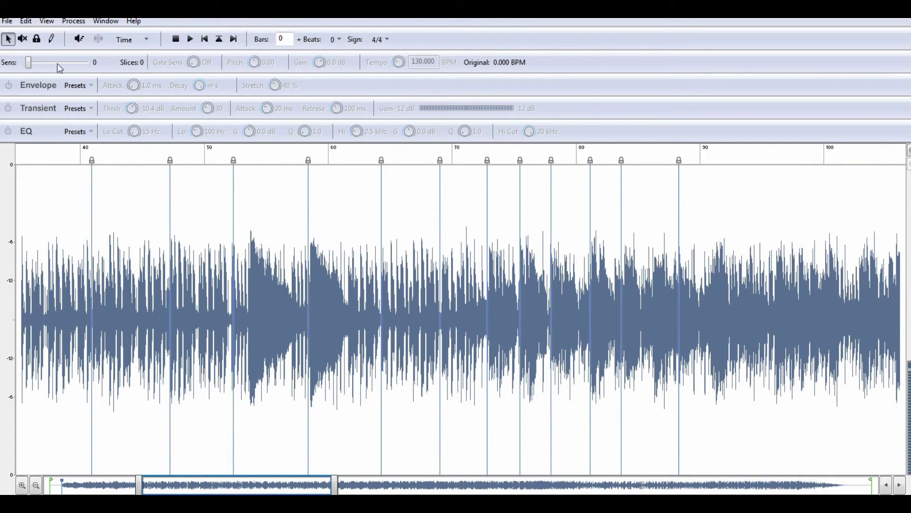
{"action": "left_click", "coordinate": [51, 39]}
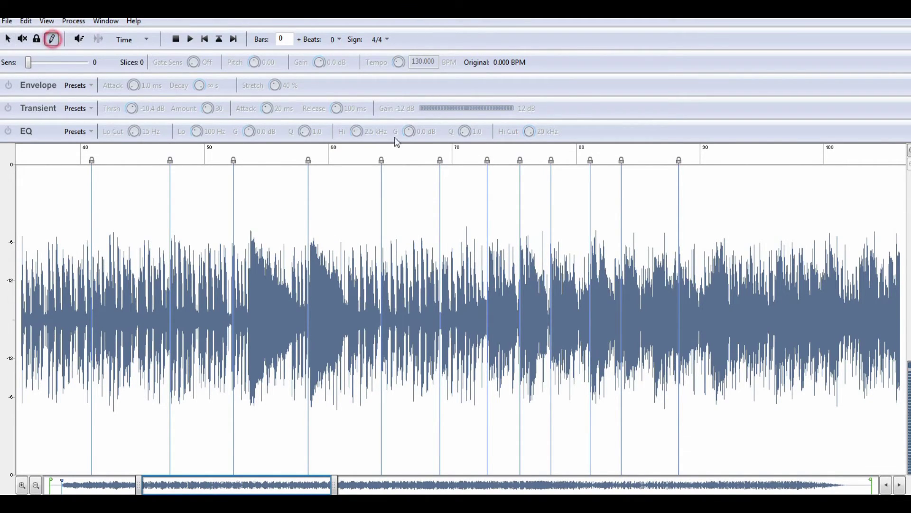
{"action": "left_click", "coordinate": [711, 252]}
{"action": "left_click", "coordinate": [775, 245]}
{"action": "left_click", "coordinate": [745, 253]}
{"action": "left_click", "coordinate": [827, 247]}
{"action": "left_click", "coordinate": [799, 257]}
{"action": "left_click", "coordinate": [857, 249]}
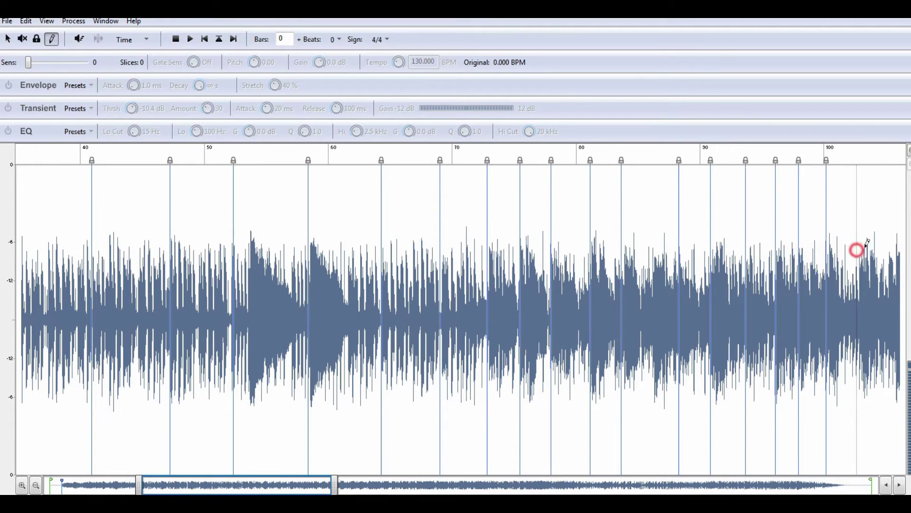
{"action": "left_click", "coordinate": [888, 240]}
- Add slice markers at about 109, 110, 114, 118, 120, 122, 126, 130 and 133 seconds
{"action": "left_click_drag", "start_coordinate": [276, 485], "coordinate": [429, 489]}
{"action": "left_click", "coordinate": [303, 277]}
{"action": "left_click", "coordinate": [286, 287]}
{"action": "left_click", "coordinate": [351, 277]}
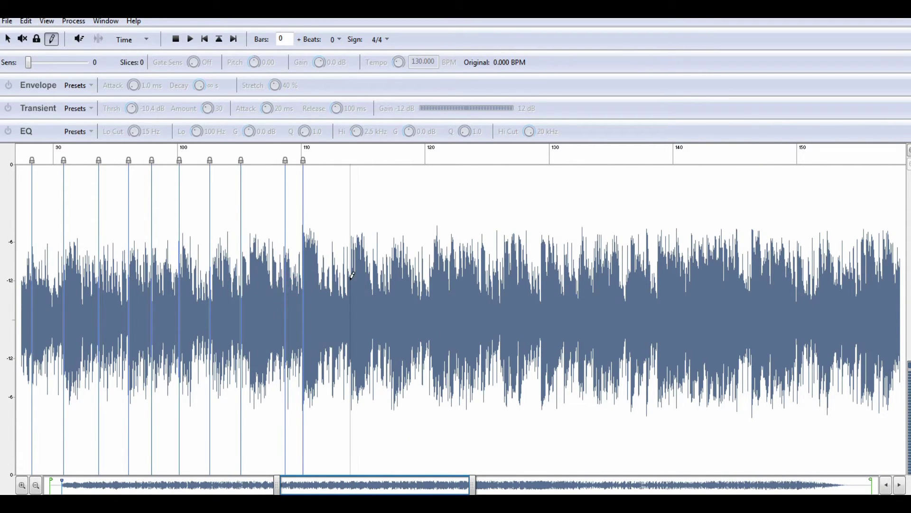
{"action": "left_click", "coordinate": [394, 273]}
{"action": "left_click", "coordinate": [432, 278]}
{"action": "left_click", "coordinate": [455, 278]}
{"action": "left_click", "coordinate": [501, 268]}
{"action": "left_click", "coordinate": [544, 265]}
{"action": "left_click", "coordinate": [583, 255]}
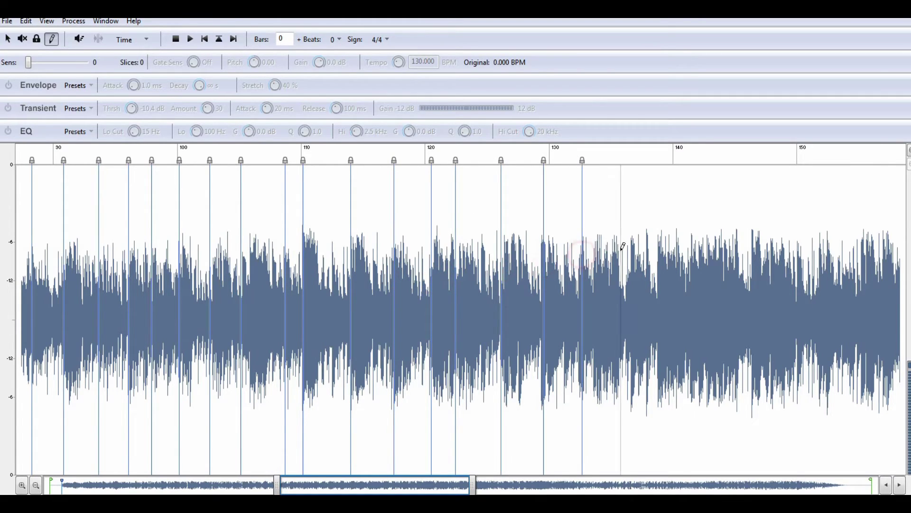
- Add slice markers at about 136, 139, 141, 146, 152 and 155 seconds
{"action": "left_click", "coordinate": [627, 247]}
{"action": "left_click", "coordinate": [658, 238]}
{"action": "left_click", "coordinate": [688, 246]}
{"action": "left_click", "coordinate": [752, 226]}
{"action": "left_click", "coordinate": [818, 257]}
{"action": "left_click", "coordinate": [856, 249]}
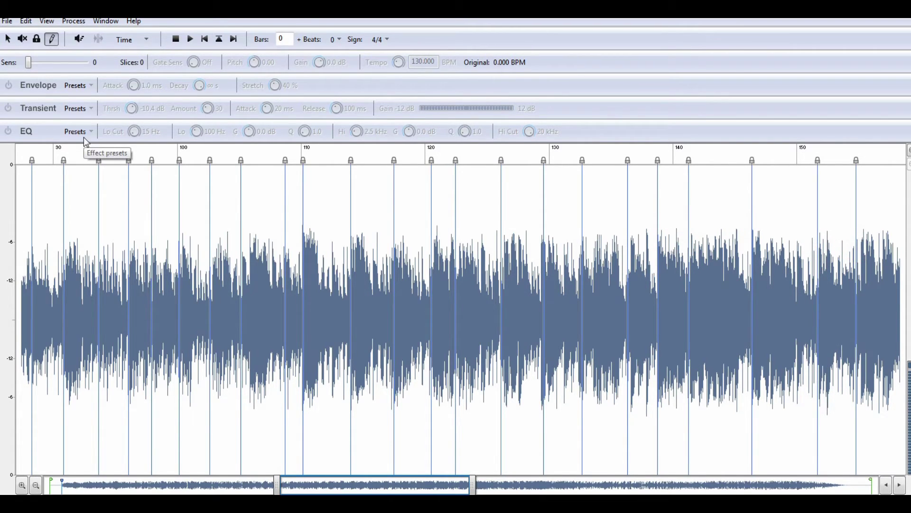
- Audition the six slices between about 5 and 30 seconds one by one and stop playback
{"action": "left_click_drag", "start_coordinate": [340, 485], "coordinate": [47, 492]}
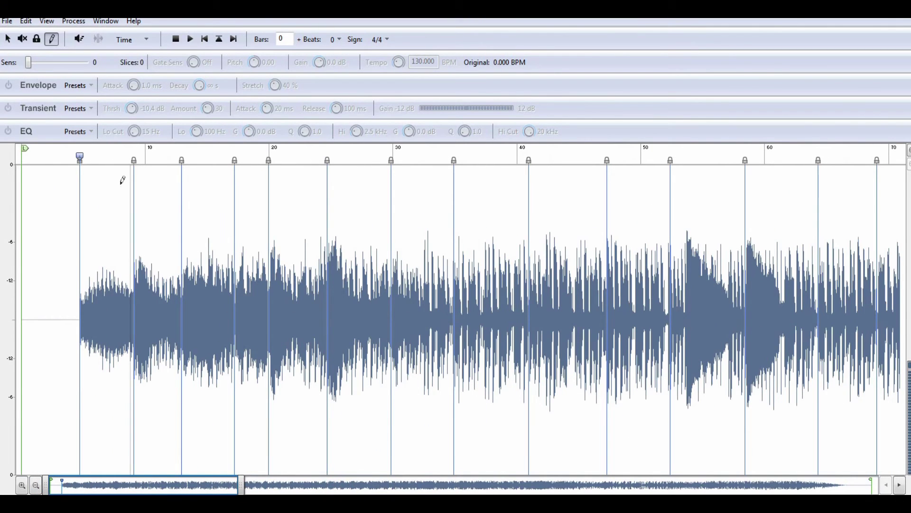
{"action": "left_click", "coordinate": [7, 39]}
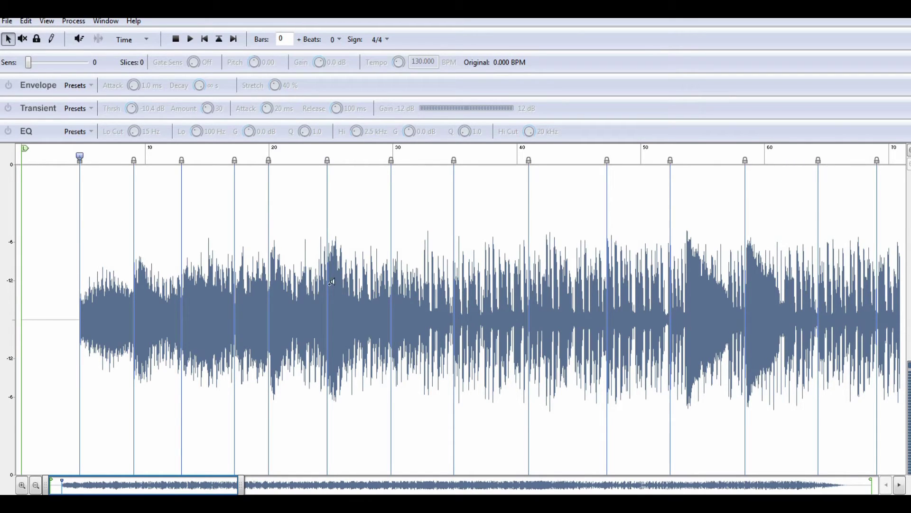
{"action": "left_click", "coordinate": [307, 274]}
{"action": "left_click", "coordinate": [244, 260]}
{"action": "left_click", "coordinate": [332, 249]}
{"action": "left_click", "coordinate": [183, 263]}
{"action": "left_click", "coordinate": [157, 262]}
{"action": "left_click", "coordinate": [116, 259]}
{"action": "left_click", "coordinate": [175, 39]}
- Move the slice marker at about 17 seconds to about 17.5 seconds and the one at 20 seconds to about 22 seconds
{"action": "left_click", "coordinate": [235, 161]}
{"action": "left_click_drag", "start_coordinate": [235, 160], "coordinate": [240, 162]}
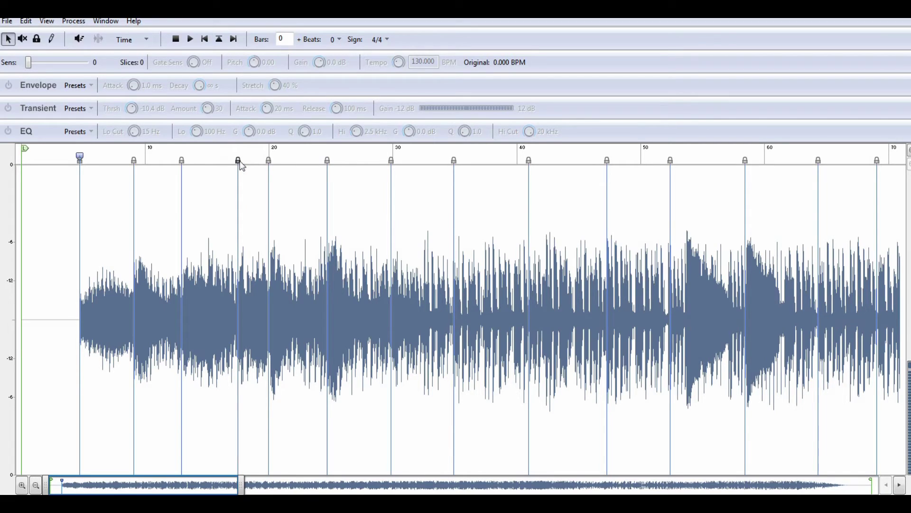
{"action": "left_click", "coordinate": [269, 160]}
{"action": "mouse_move", "coordinate": [269, 160]}
{"action": "left_mouse_down"}
{"action": "mouse_move", "coordinate": [287, 163]}
{"action": "mouse_move", "coordinate": [318, 252]}
{"action": "mouse_move", "coordinate": [305, 258]}
{"action": "left_mouse_up"}
- Audition the slices that start at about 17.5 and 25 seconds, stopping playback after each
{"action": "left_click", "coordinate": [281, 242]}
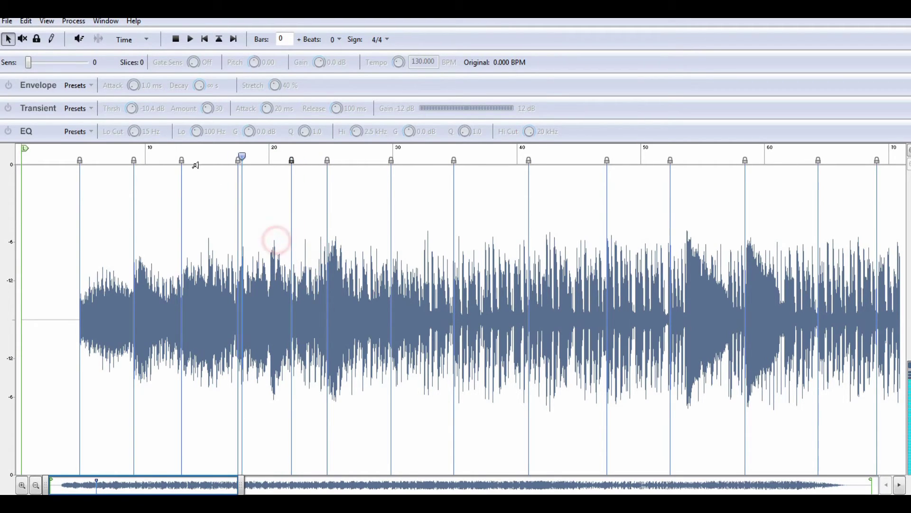
{"action": "left_click", "coordinate": [183, 46]}
{"action": "left_click", "coordinate": [361, 257]}
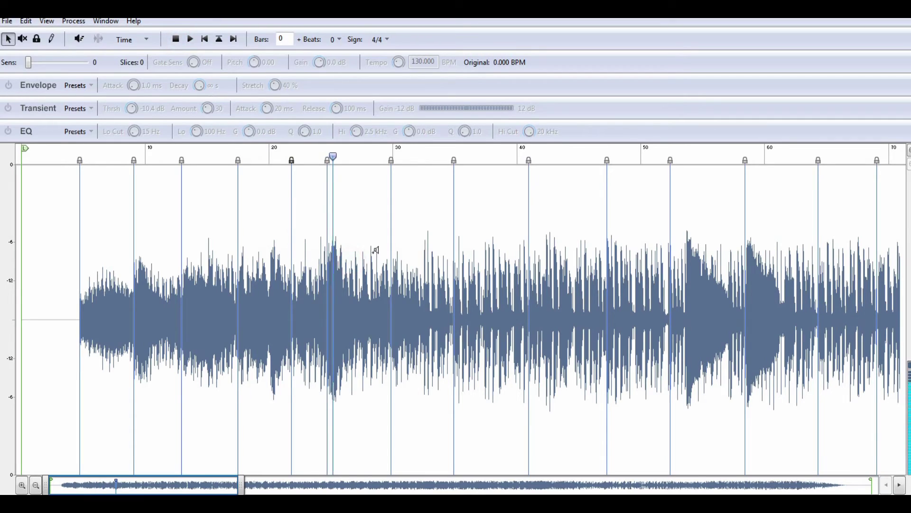
{"action": "left_click", "coordinate": [176, 42]}
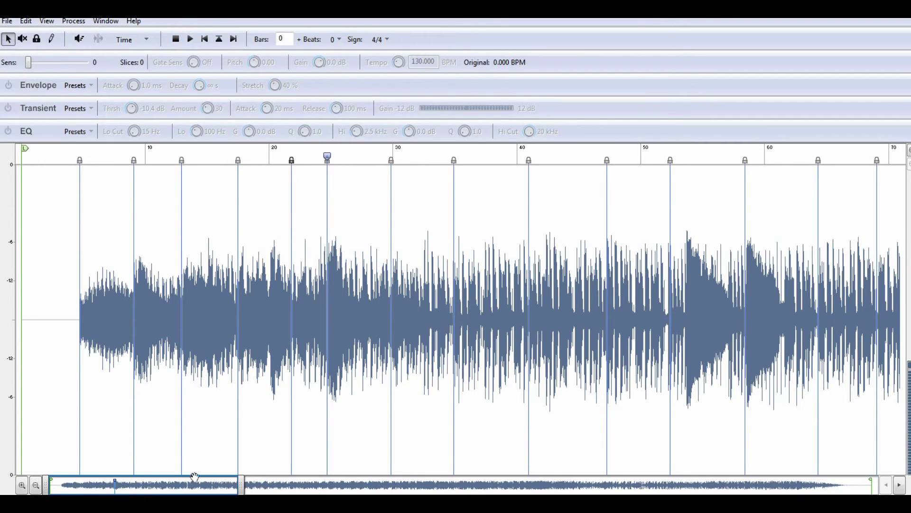
{"action": "left_click_drag", "start_coordinate": [187, 484], "coordinate": [516, 489]}
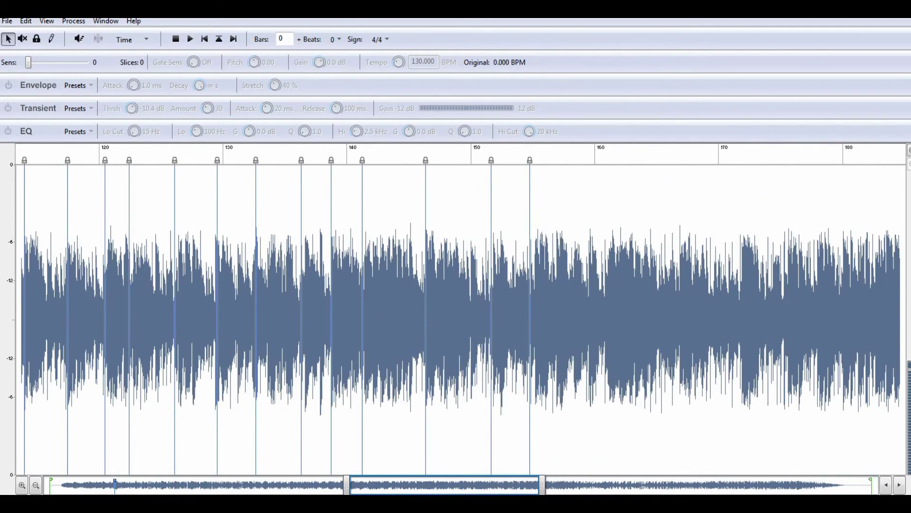
{"action": "left_click_drag", "start_coordinate": [380, 488], "coordinate": [81, 488]}
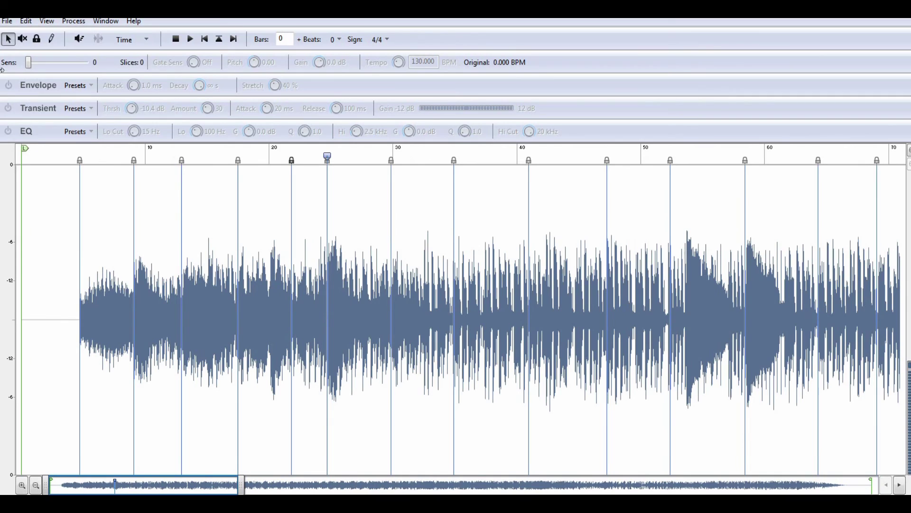
- Save the sliced loop to the Desktop as REX2 file Bob_James_-_Nautilus.rx2 with a length of 45 bars, overwriting the existing file
{"action": "left_click", "coordinate": [3, 24]}
{"action": "left_click", "coordinate": [45, 93]}
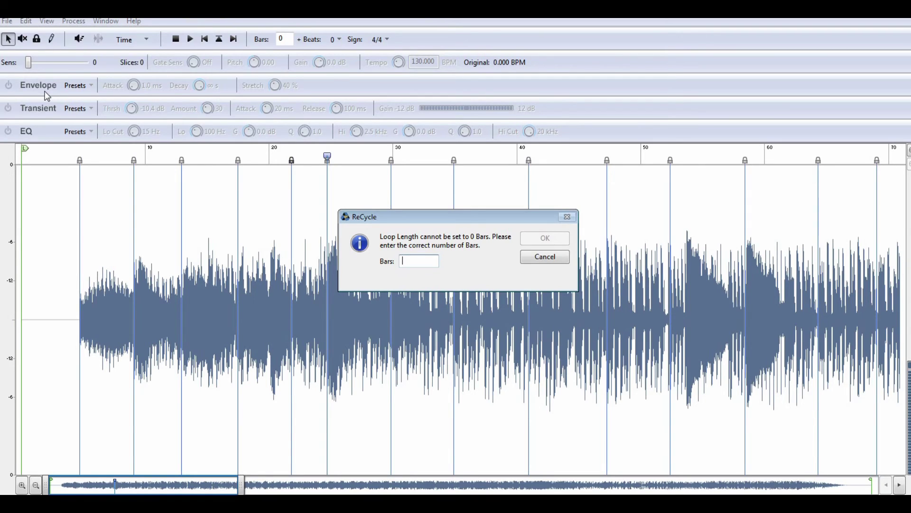
{"action": "type", "text": "45"}
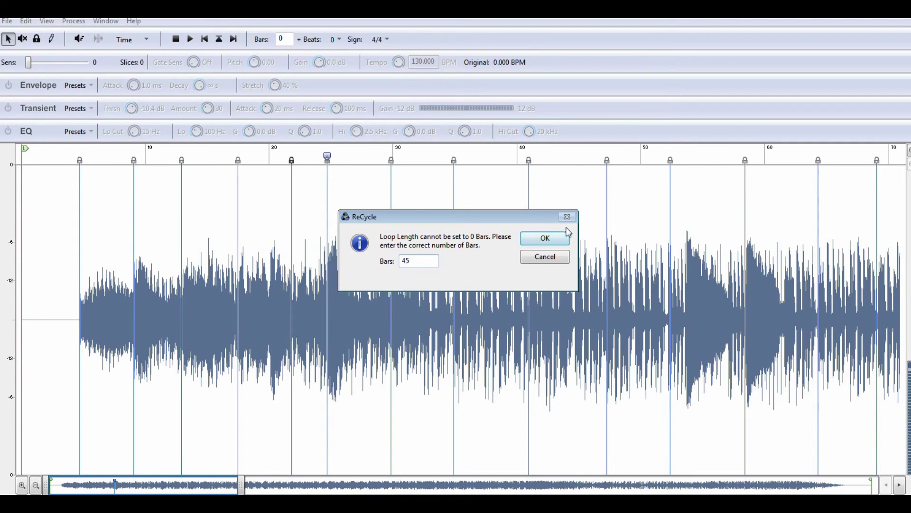
{"action": "left_click", "coordinate": [559, 238]}
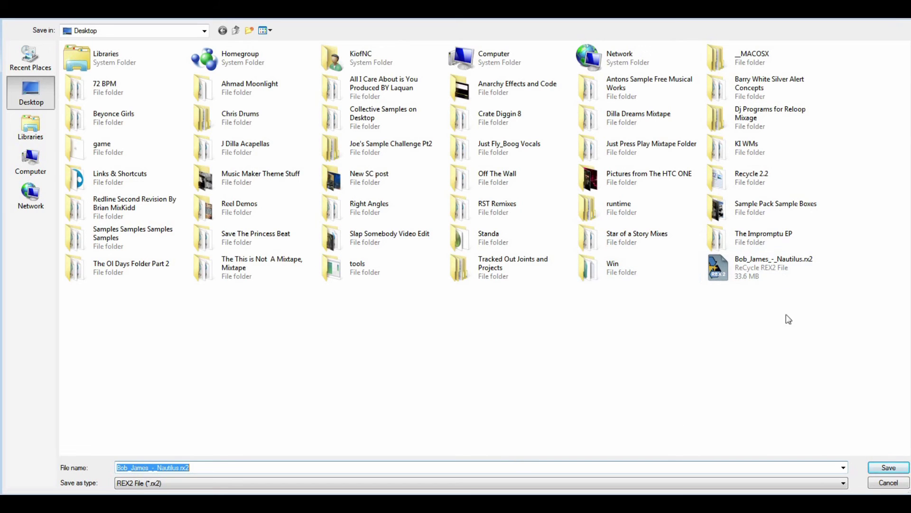
{"action": "left_click", "coordinate": [884, 467]}
{"action": "left_click", "coordinate": [500, 261]}
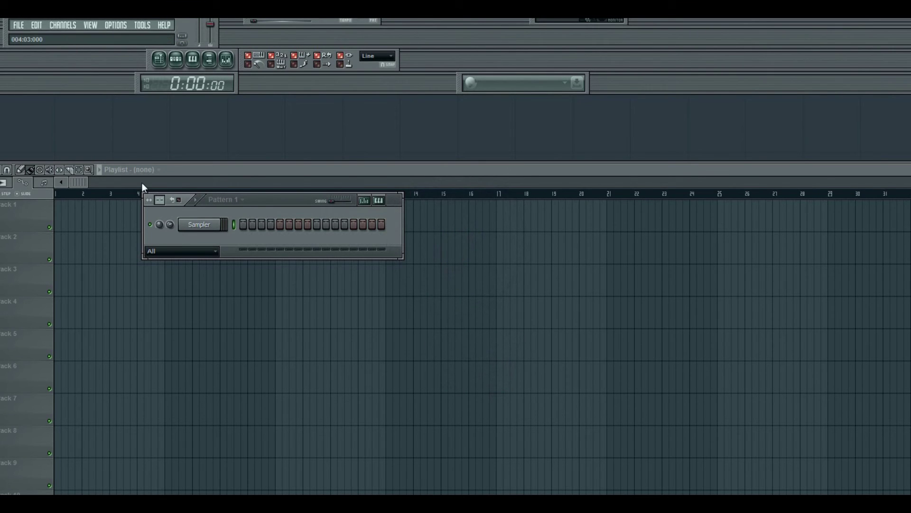
- Switch to FL Studio, extend the Pattern 1 step grid, and insert a Slicex channel with its window moved over the playlist
{"action": "left_click", "coordinate": [160, 199]}
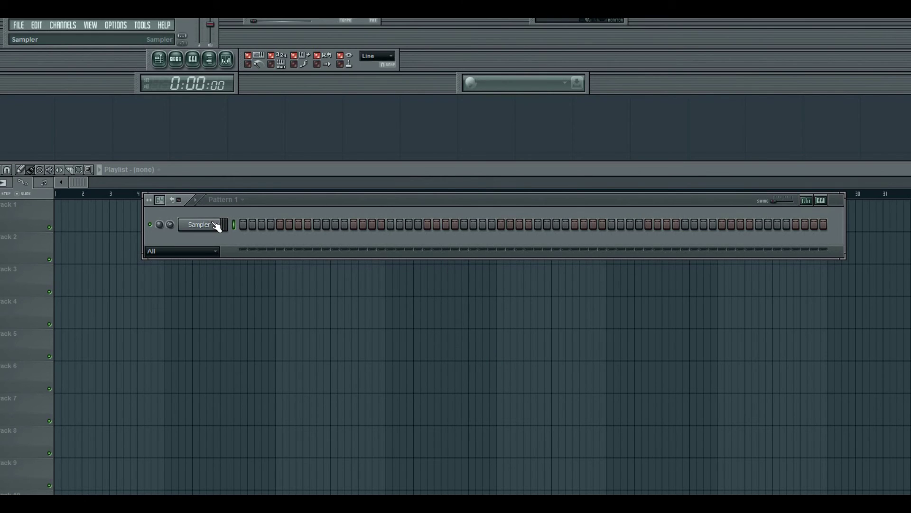
{"action": "right_click", "coordinate": [200, 224]}
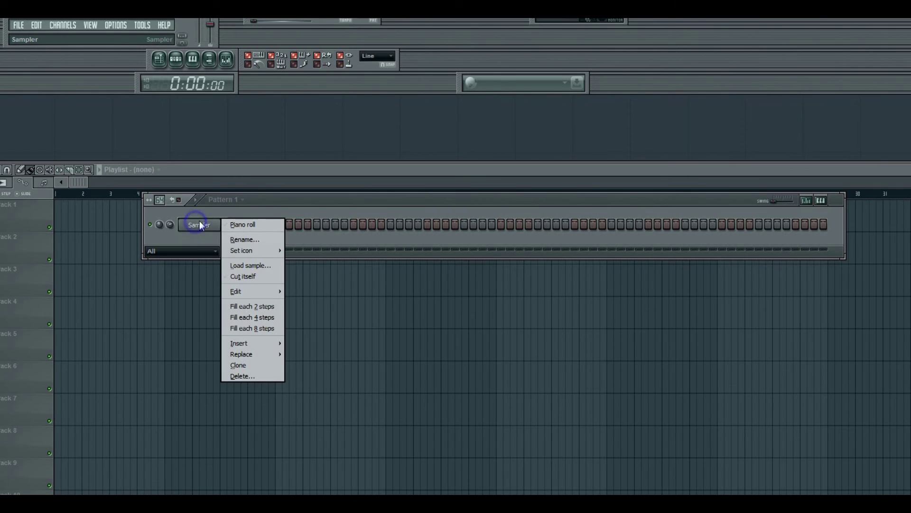
{"action": "mouse_move", "coordinate": [254, 344]}
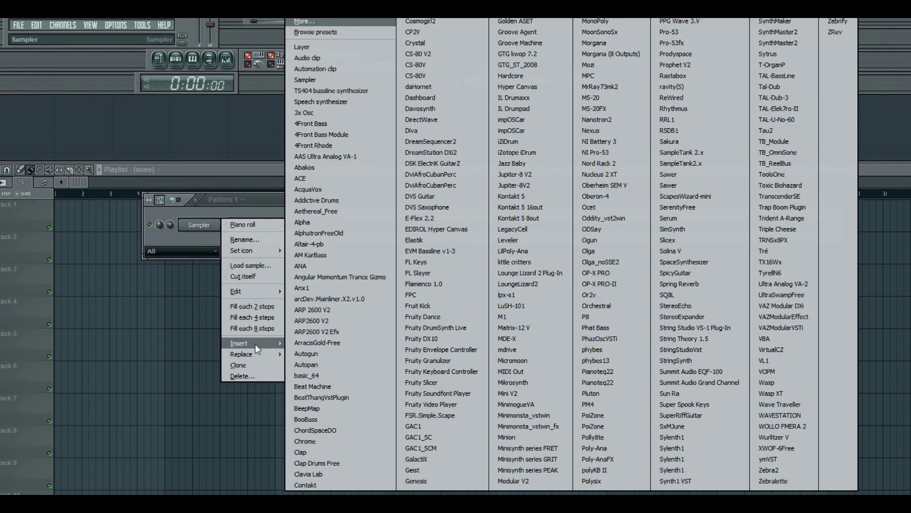
{"action": "left_click", "coordinate": [692, 243]}
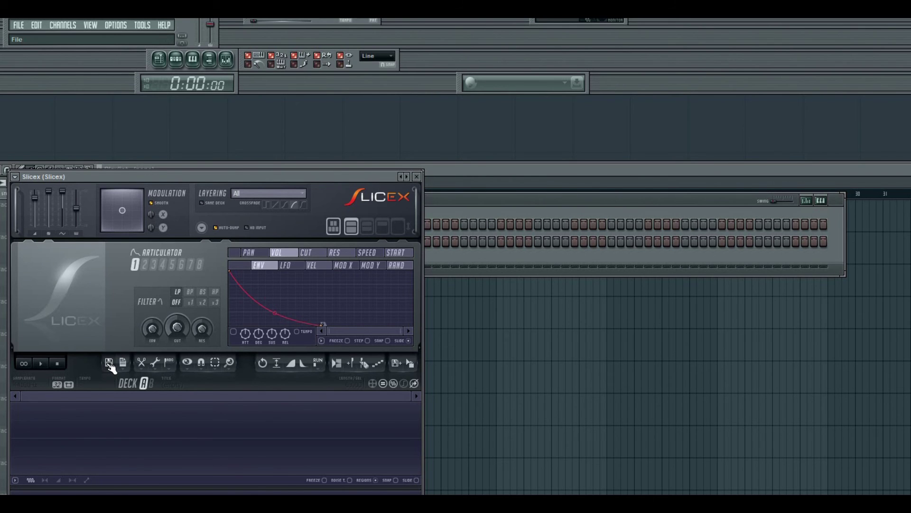
{"action": "left_click_drag", "start_coordinate": [153, 176], "coordinate": [314, 94]}
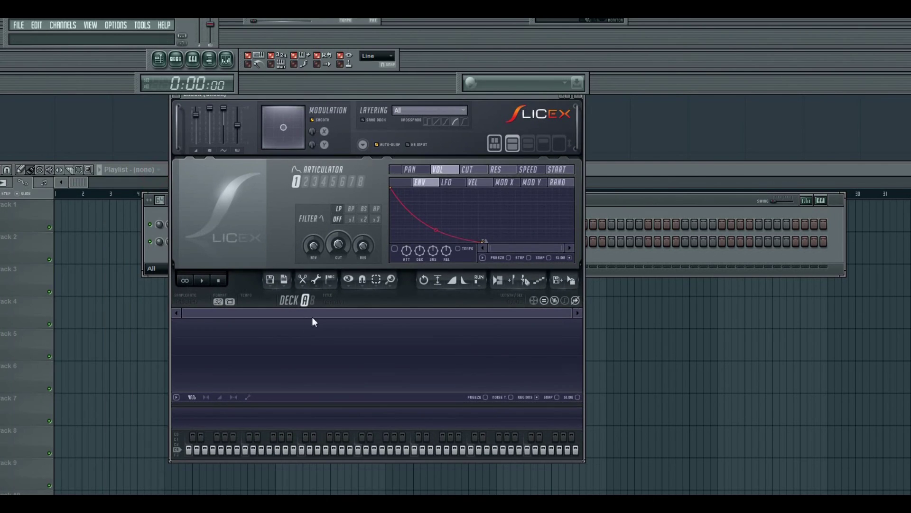
- Load the sample Bob_James_-_Nautilus.rx2 from the Desktop into deck A of Slicex
{"action": "left_click", "coordinate": [271, 281]}
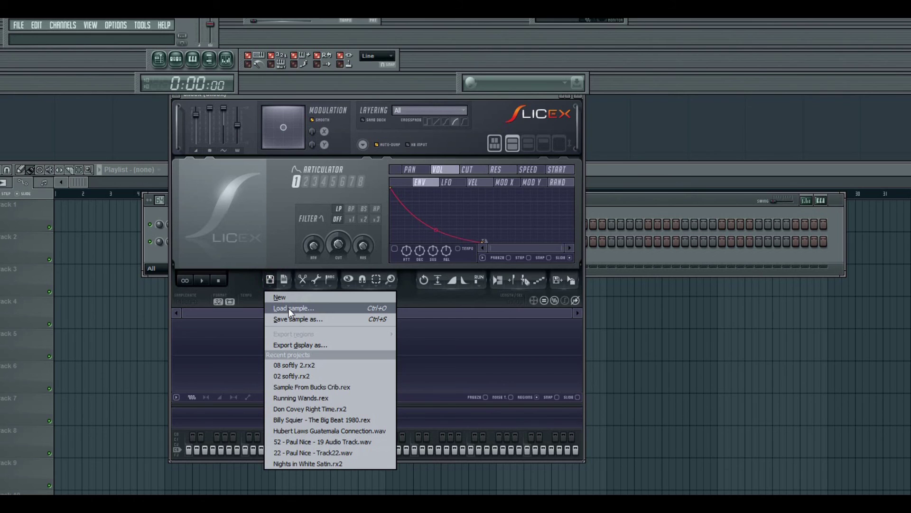
{"action": "left_click", "coordinate": [270, 278]}
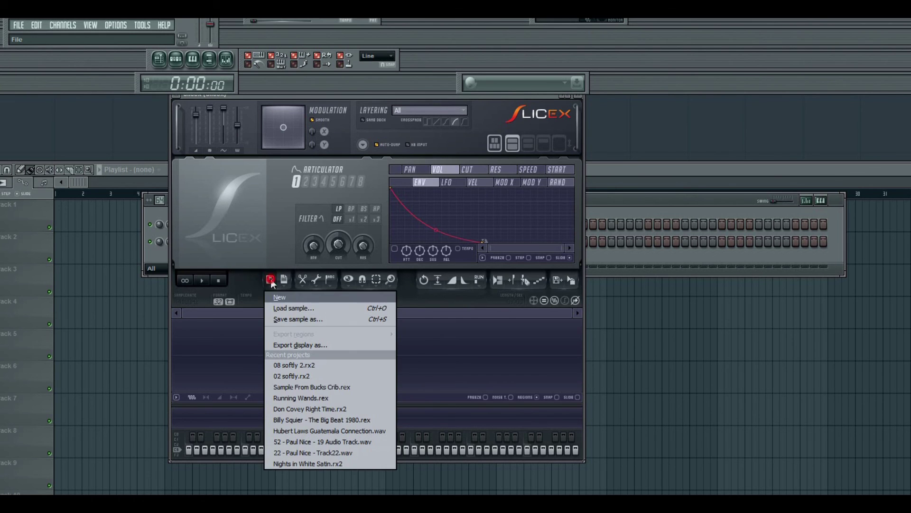
{"action": "left_click", "coordinate": [284, 307]}
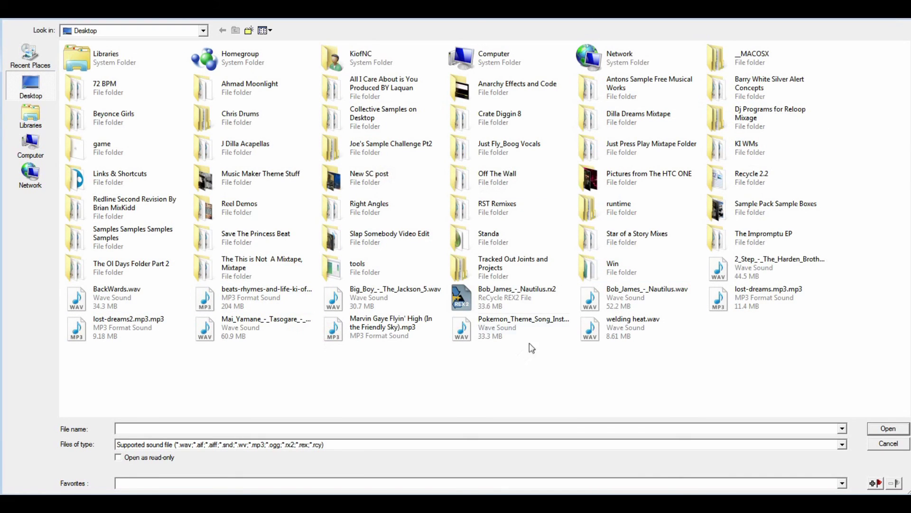
{"action": "left_click", "coordinate": [497, 308]}
{"action": "left_click", "coordinate": [886, 431]}
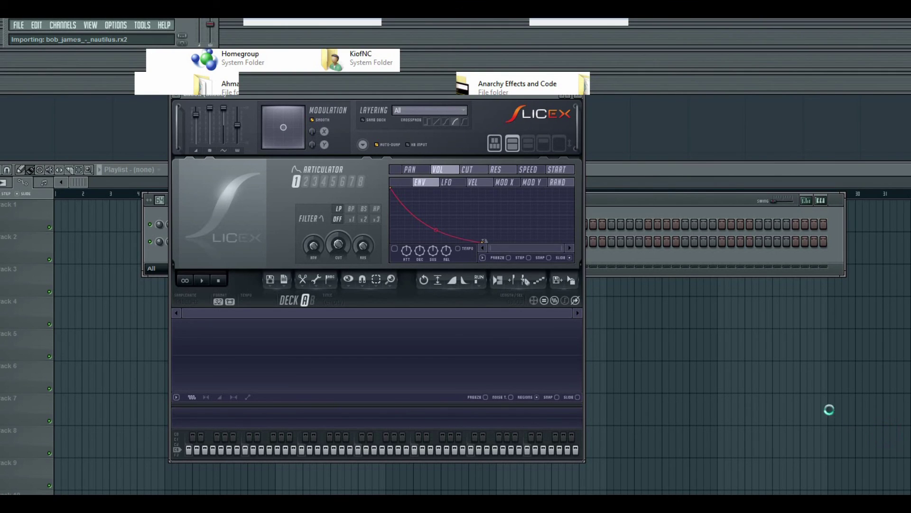